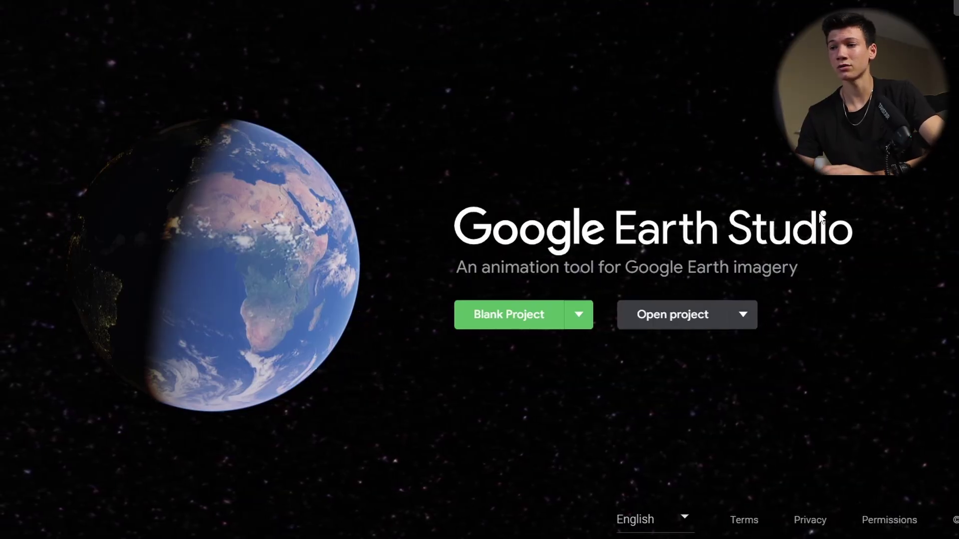
Create a blank project at 30 FPS with a 00:10:00 duration and open the editor
left_click(534, 328)
left_click(858, 314)
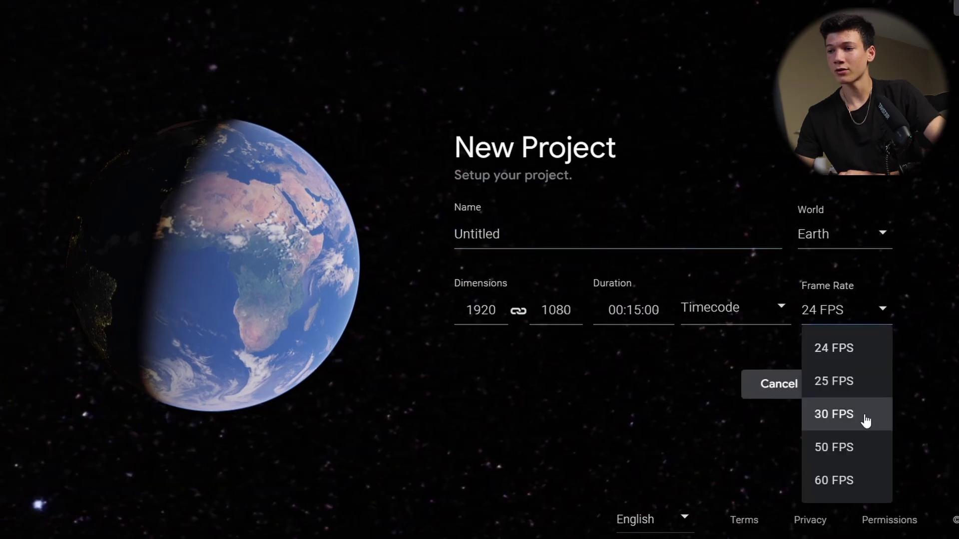
left_click(862, 416)
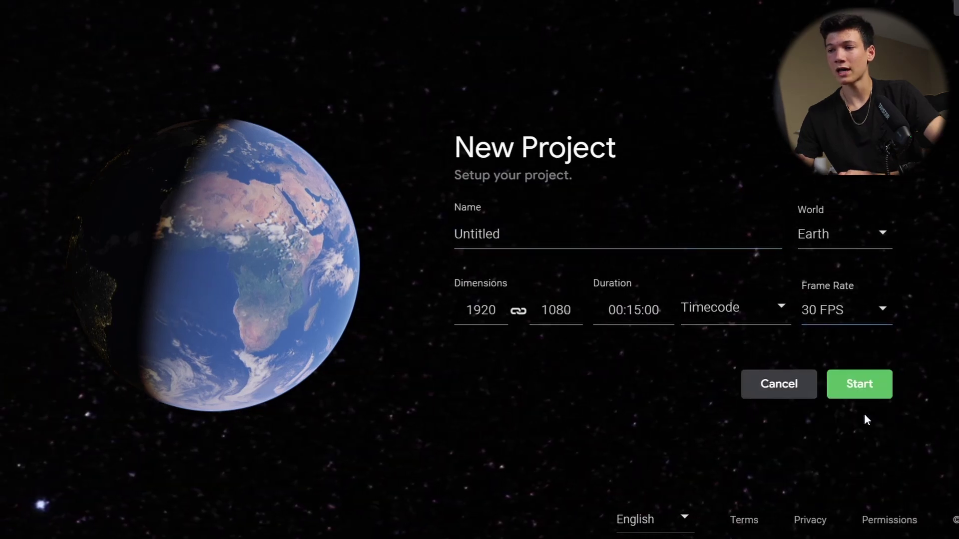
left_click(728, 310)
double_click(644, 308)
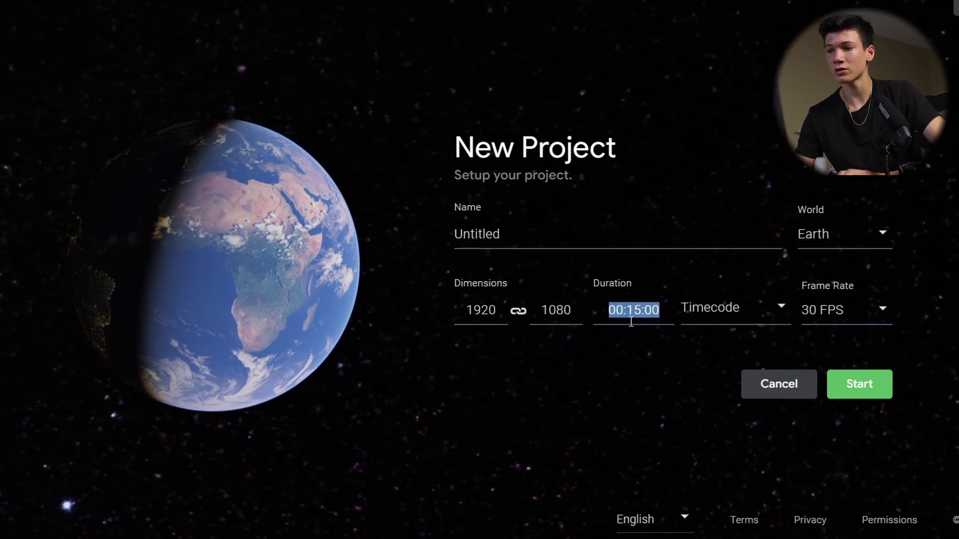
type("10")
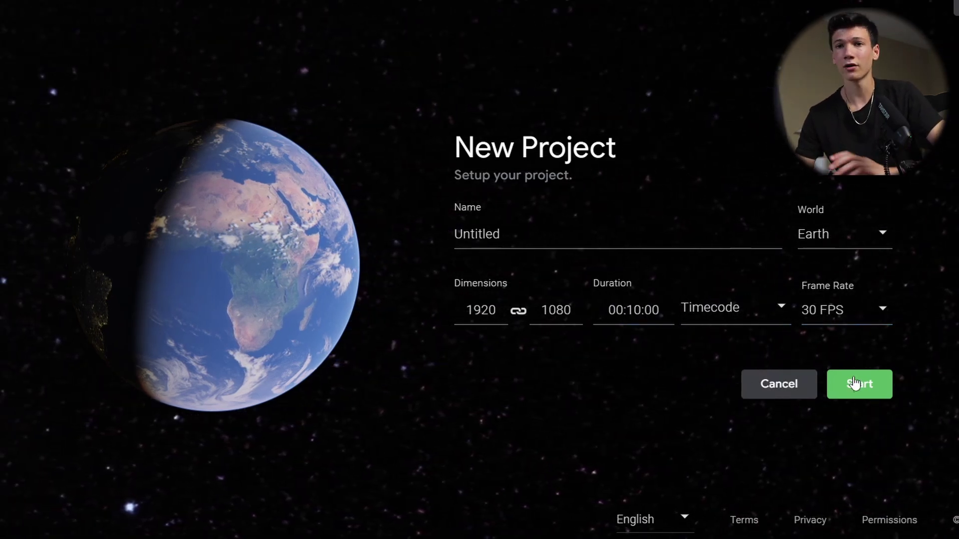
left_click(855, 383)
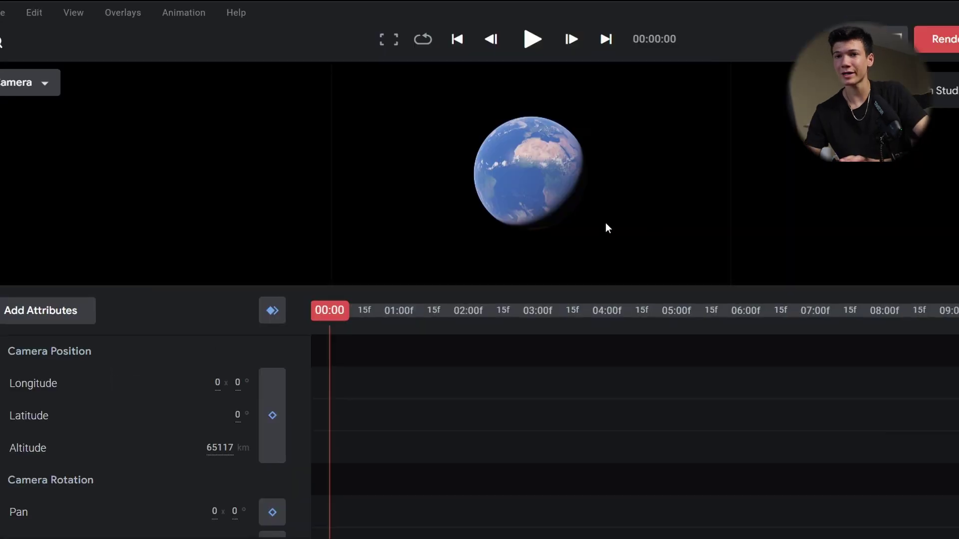
Search for Cape Town, South Africa and fly the camera there
left_click(6, 45)
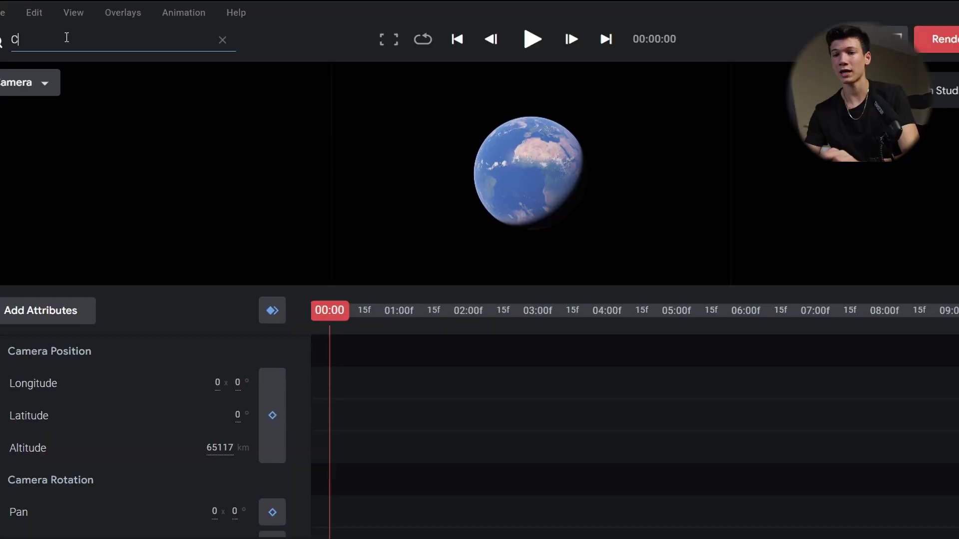
left_click(80, 165)
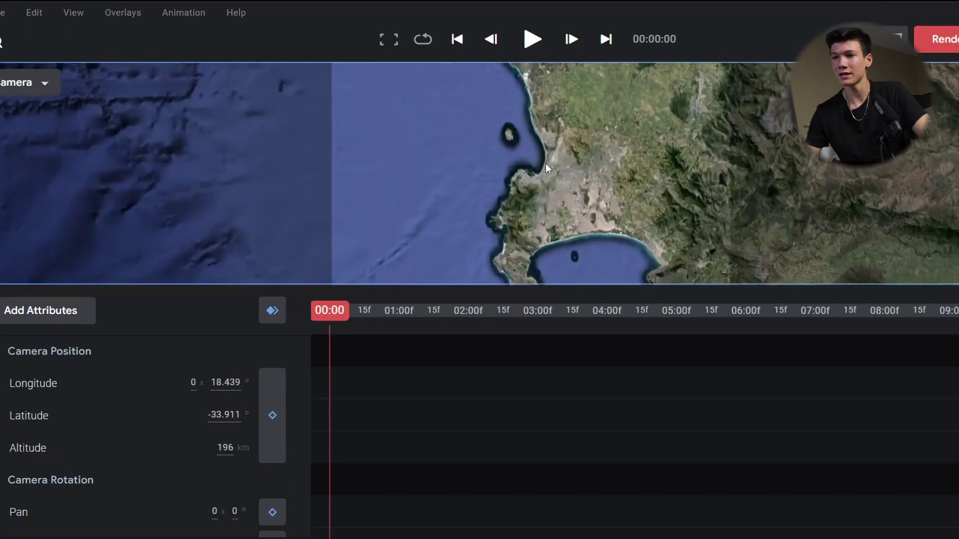
scroll(545, 163, "up", 5)
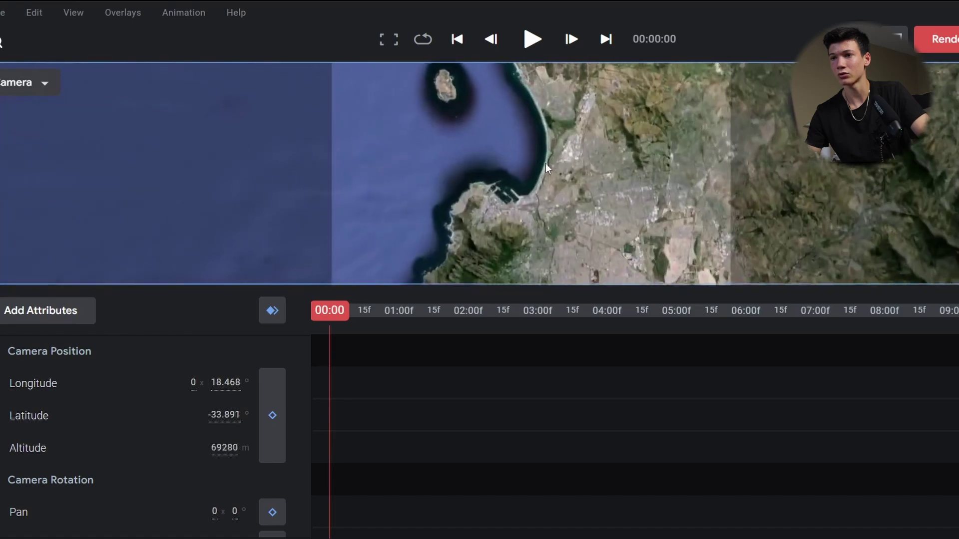
scroll(537, 192, "up", 5)
scroll(536, 192, "down", 3)
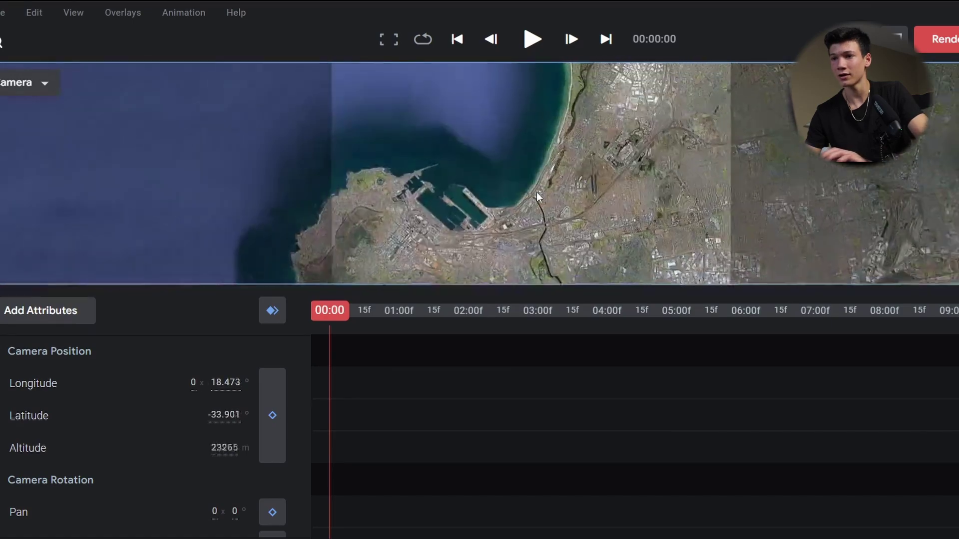
scroll(495, 227, "up", 3)
Frame the harbour and city centre from about 3546 m with the tilt at 65.6°
left_click_drag(495, 226, 574, 173)
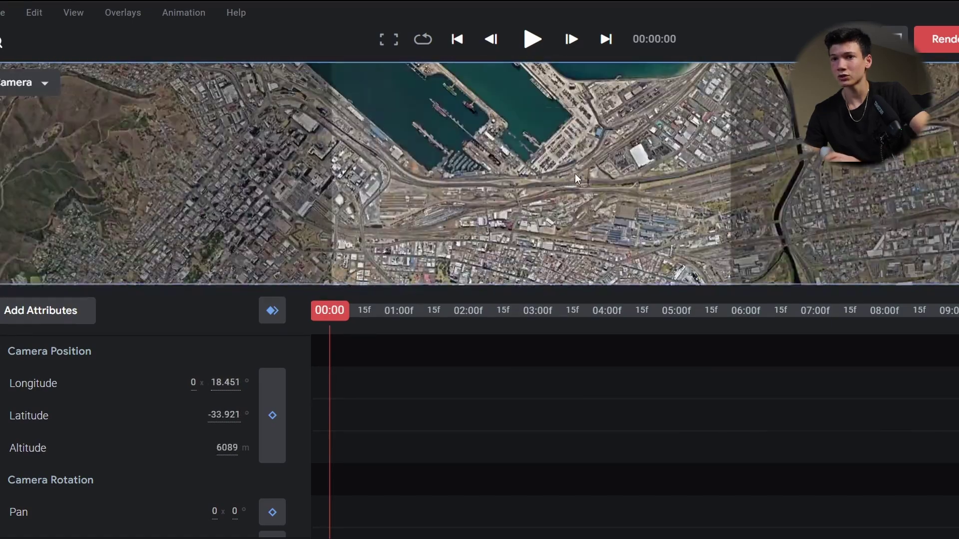
scroll(574, 172, "down", 2)
scroll(576, 175, "down", 4)
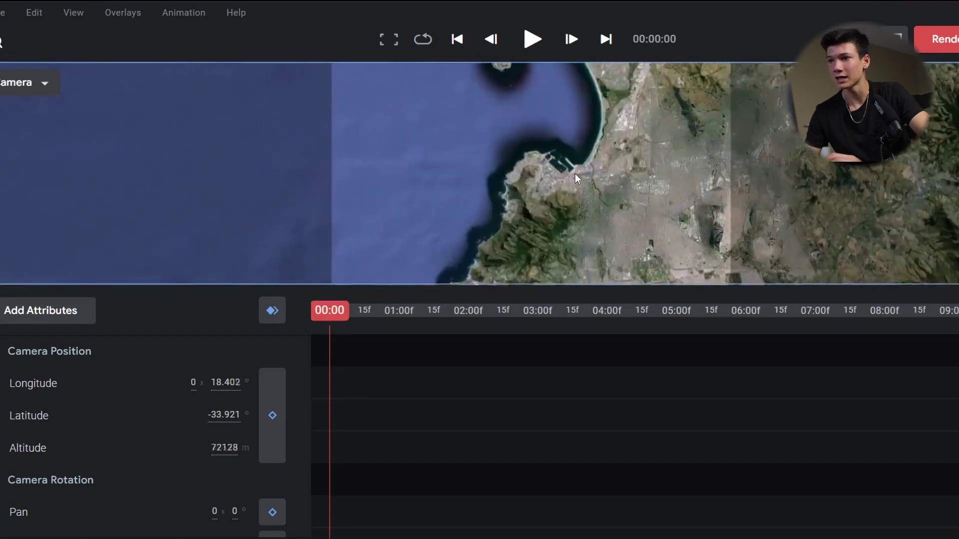
scroll(574, 173, "up", 2)
scroll(552, 190, "up", 4)
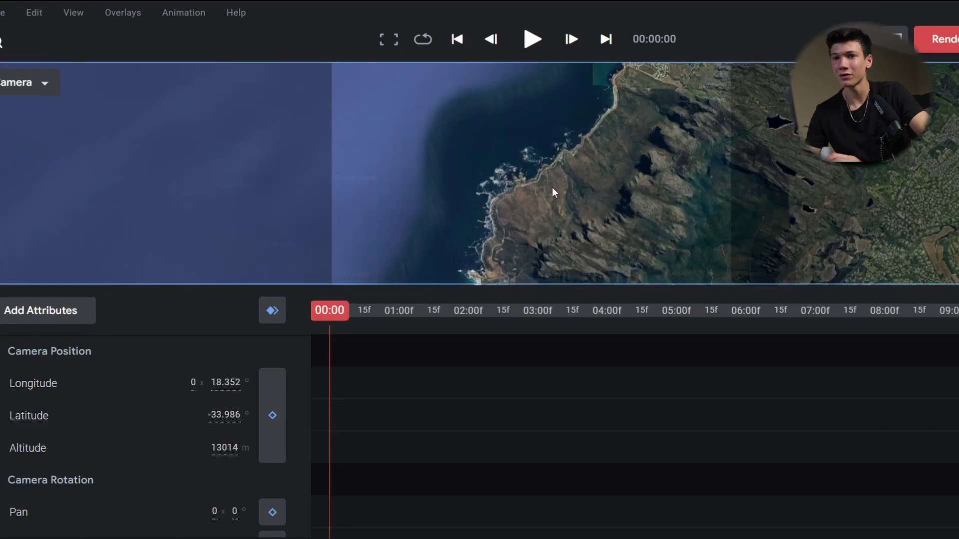
scroll(552, 193, "down", 1)
scroll(552, 193, "up", 1)
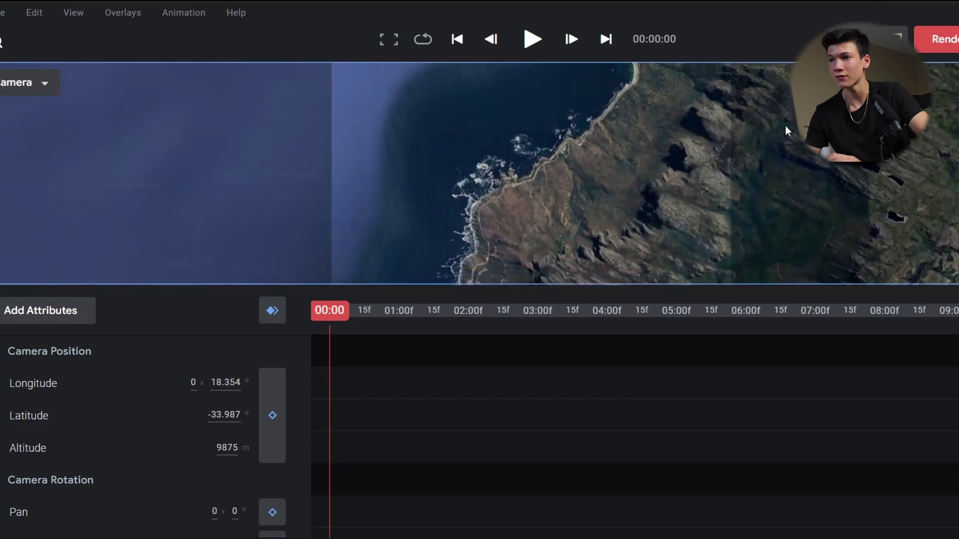
left_click_drag(790, 129, 644, 183)
scroll(516, 175, "up", 2)
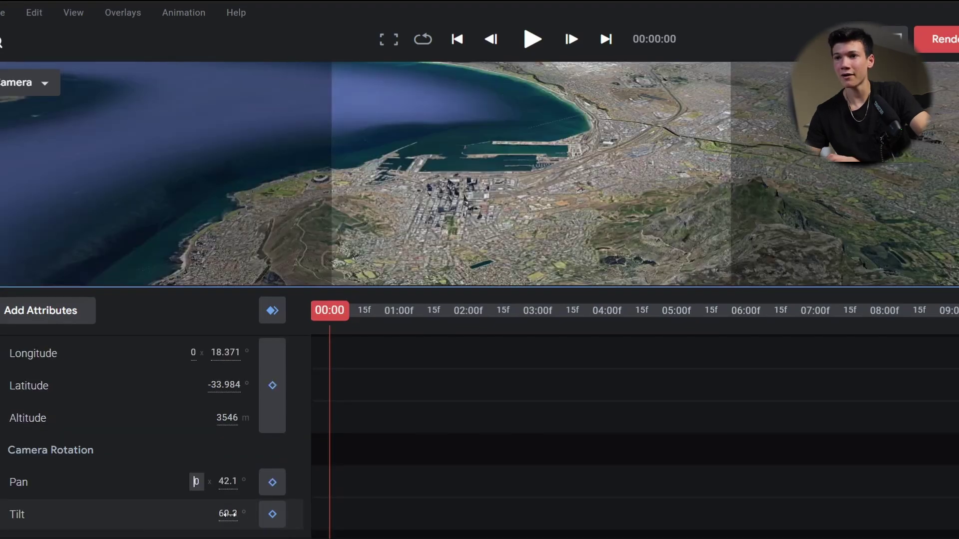
left_click_drag(228, 515, 201, 522)
left_click_drag(514, 244, 538, 183)
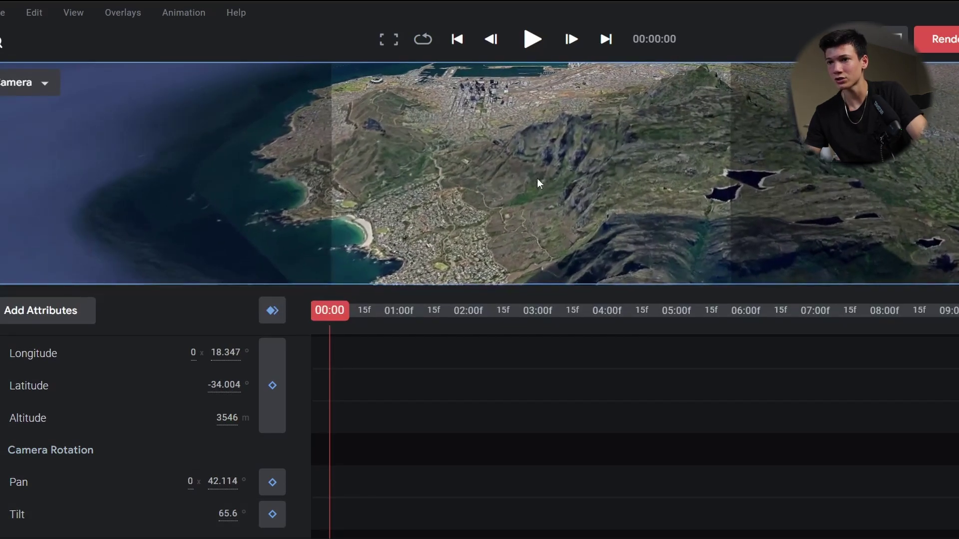
Rotate the camera pan and lower it to 1708 m over the coastal suburbs
left_click_drag(220, 481, 291, 497)
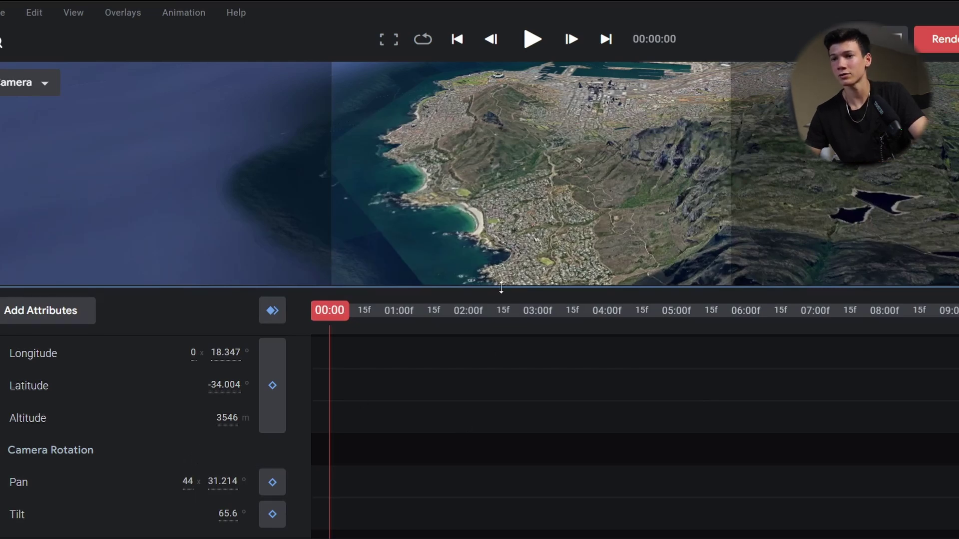
scroll(521, 279, "up", 3)
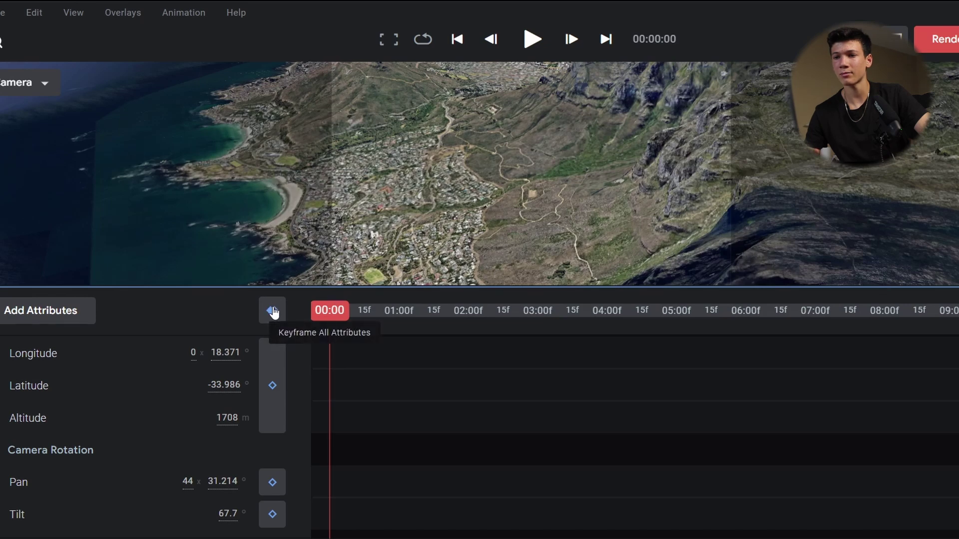
Keyframe all camera attributes at 00:00, add a second keyframe at 10:00, and play it
left_click(272, 312)
left_click_drag(333, 314, 956, 313)
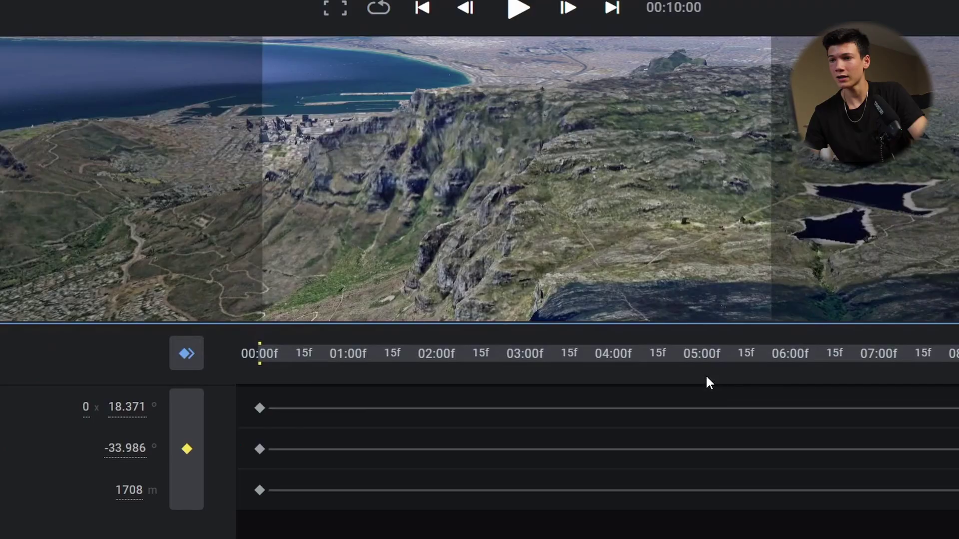
left_click_drag(677, 326, 178, 322)
key("space")
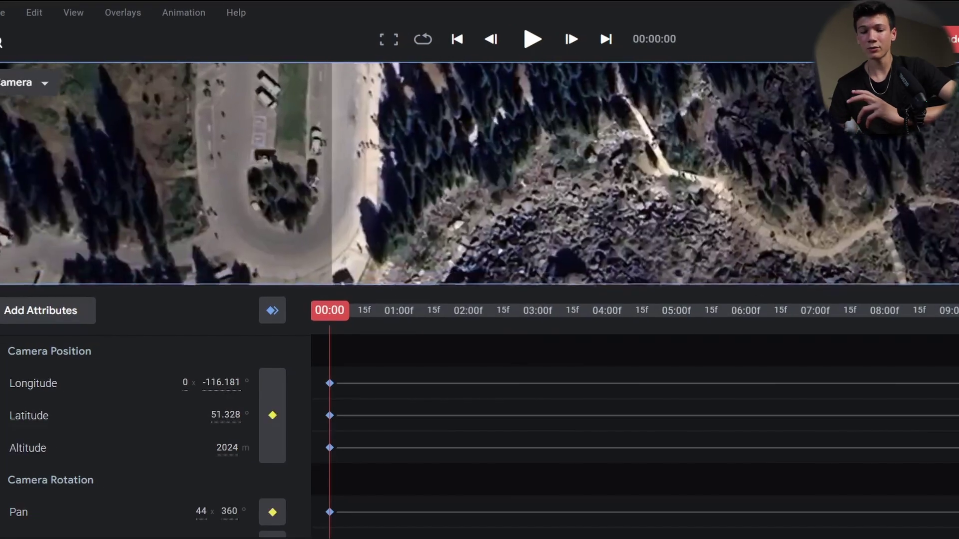
Reposition and zoom the camera over the forest beside the parking lot
left_click_drag(519, 121, 424, 131)
scroll(619, 160, "up", 3)
scroll(332, 92, "down", 3)
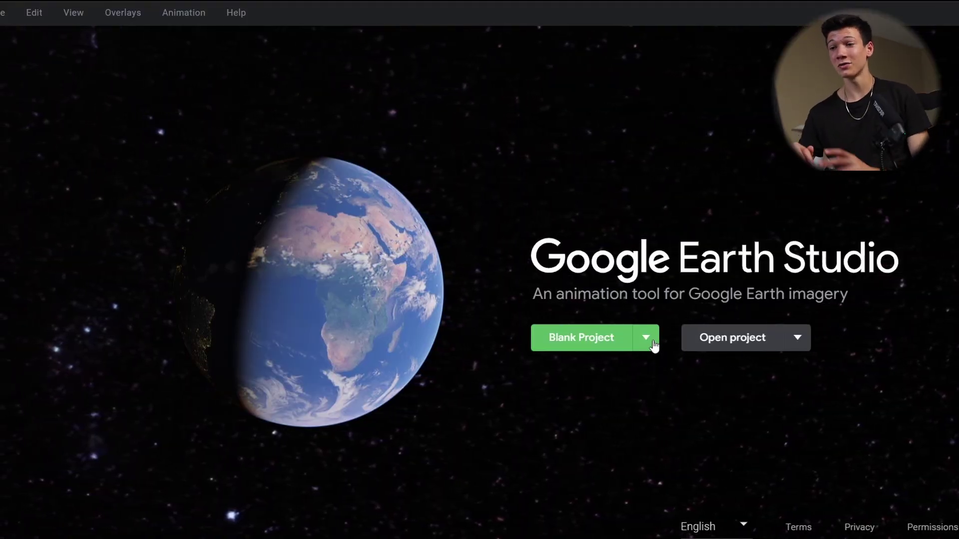
Start a new project from the Orbit Quick Start template
left_click(653, 344)
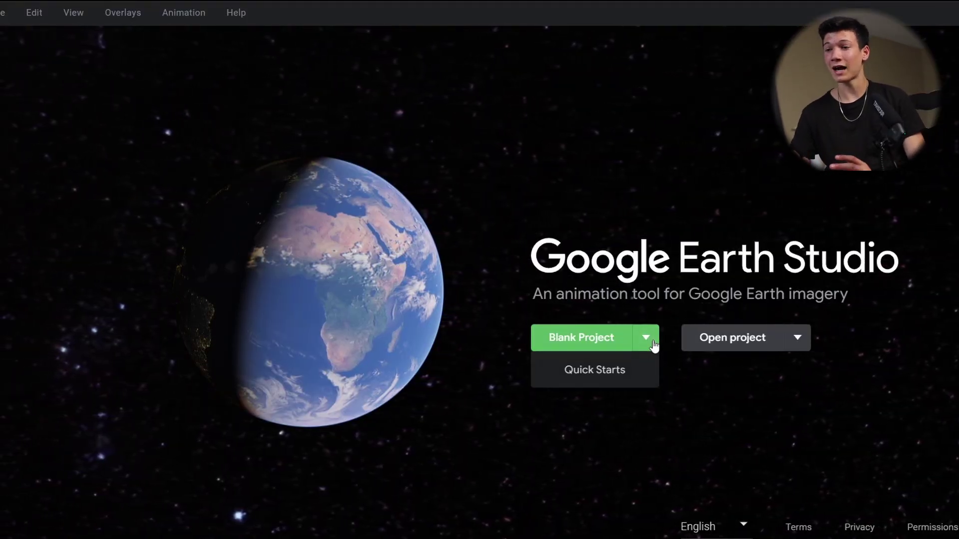
left_click(622, 372)
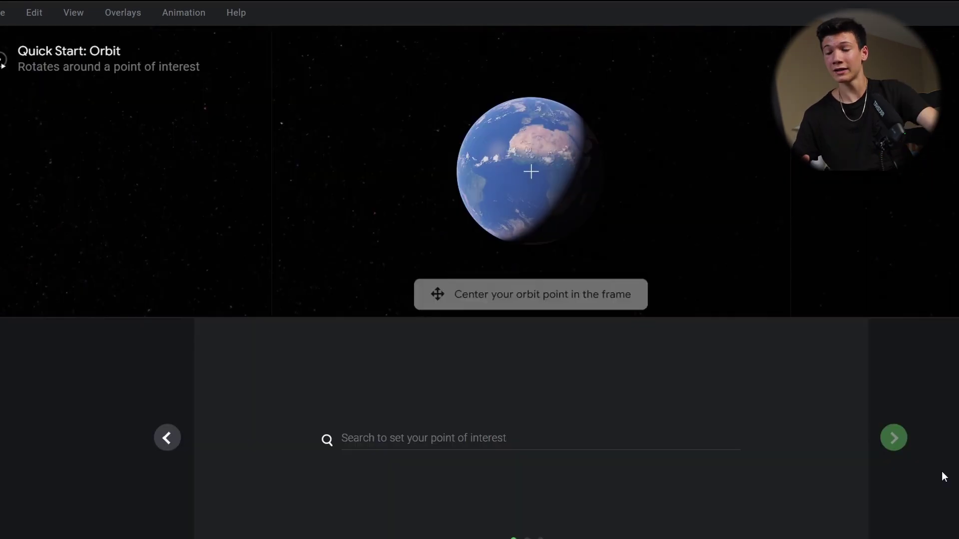
left_click(866, 225)
left_click(939, 469)
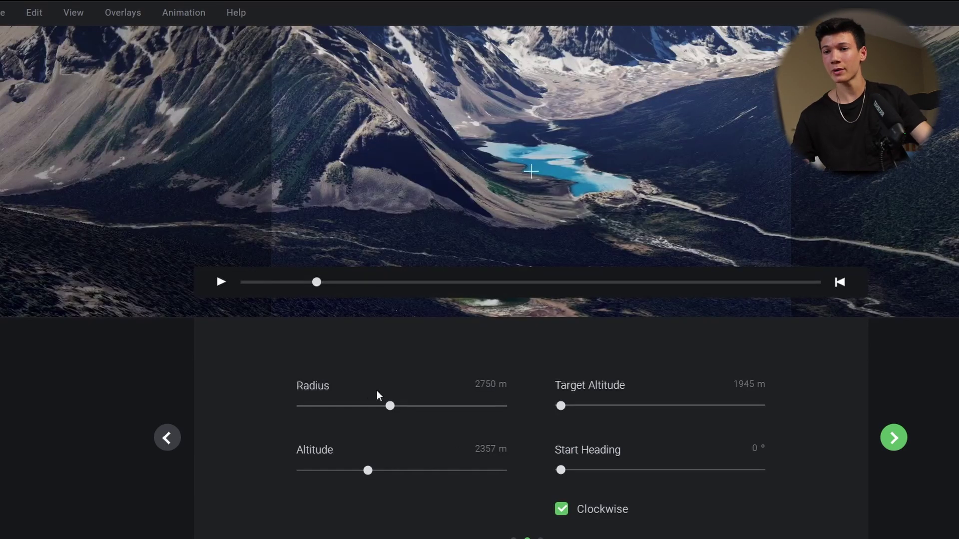
Set the orbit radius to 1750 m, replay the preview, and paste 'SOLHEIMASANDUR BEACH, Iceland' from the notes
left_click_drag(394, 412, 361, 414)
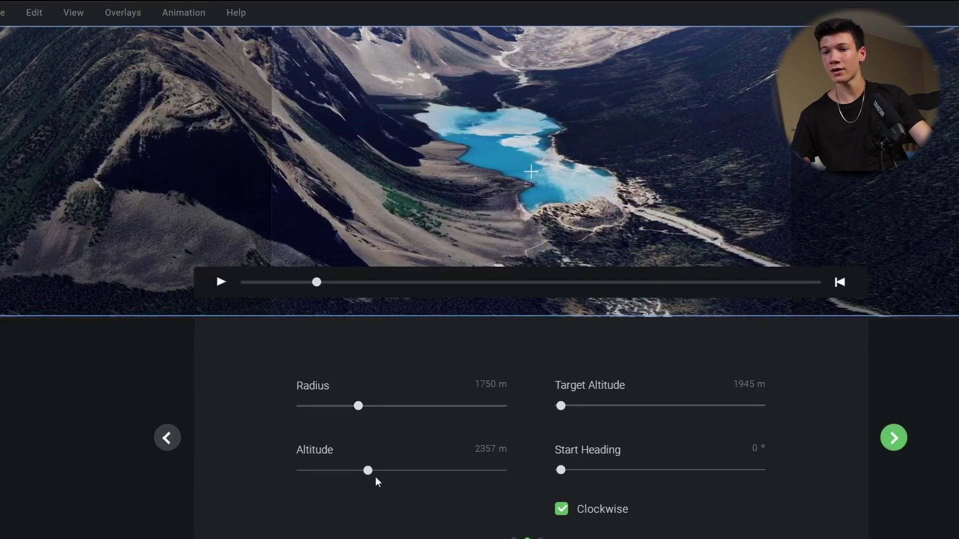
left_click_drag(316, 284, 227, 287)
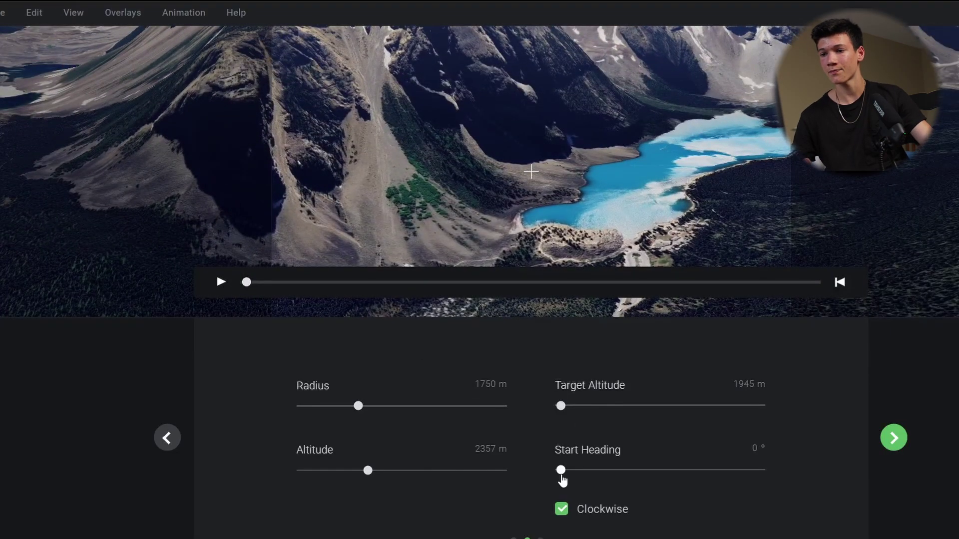
left_click(220, 283)
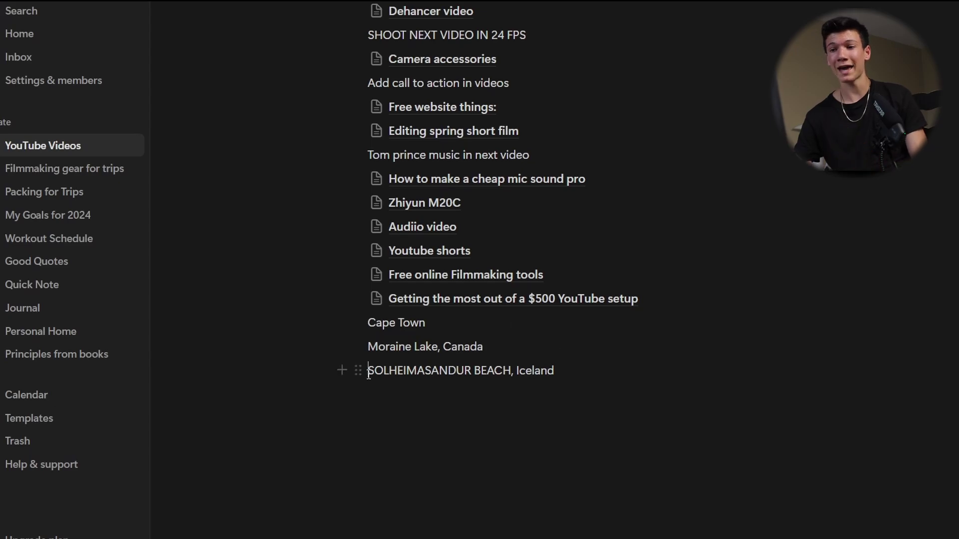
left_click_drag(369, 372, 515, 367)
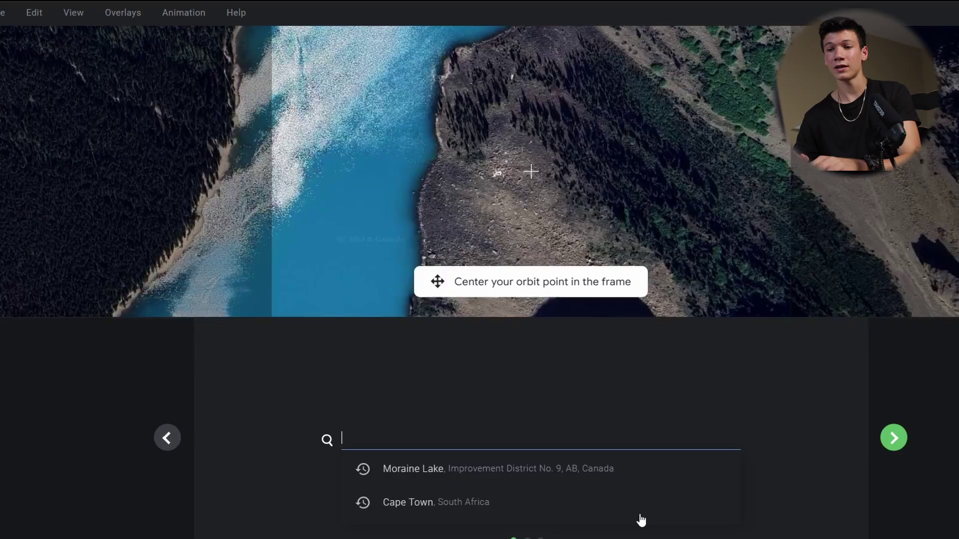
type("SOLHEIMASANDUR BEACH, Iceland")
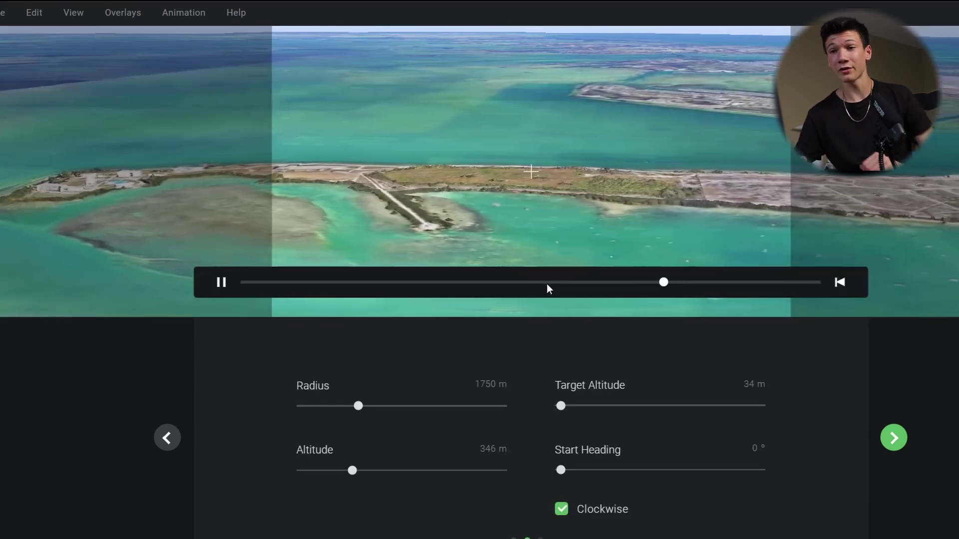
Rewind the orbit preview, then tighten the radius to 1125 m and lower the altitude
left_click_drag(413, 283, 231, 283)
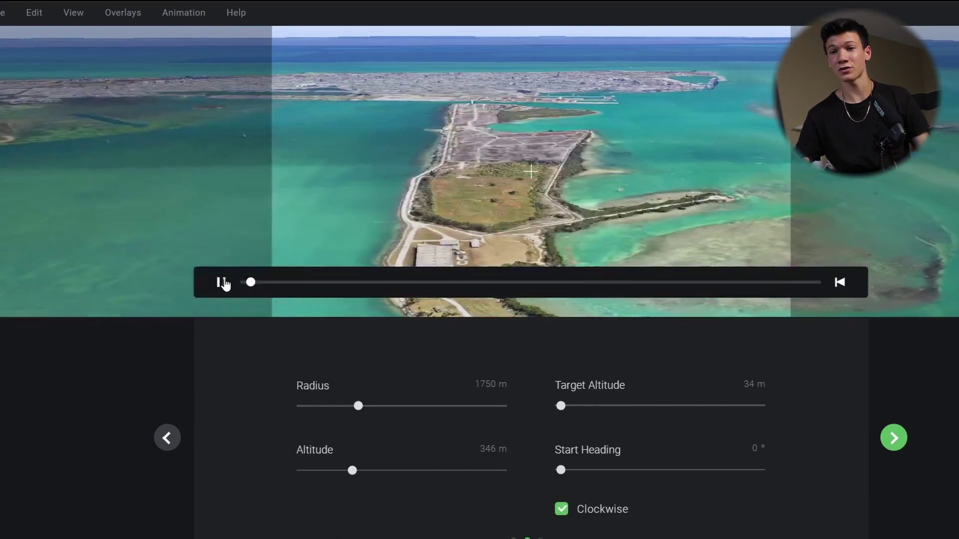
left_click(221, 283)
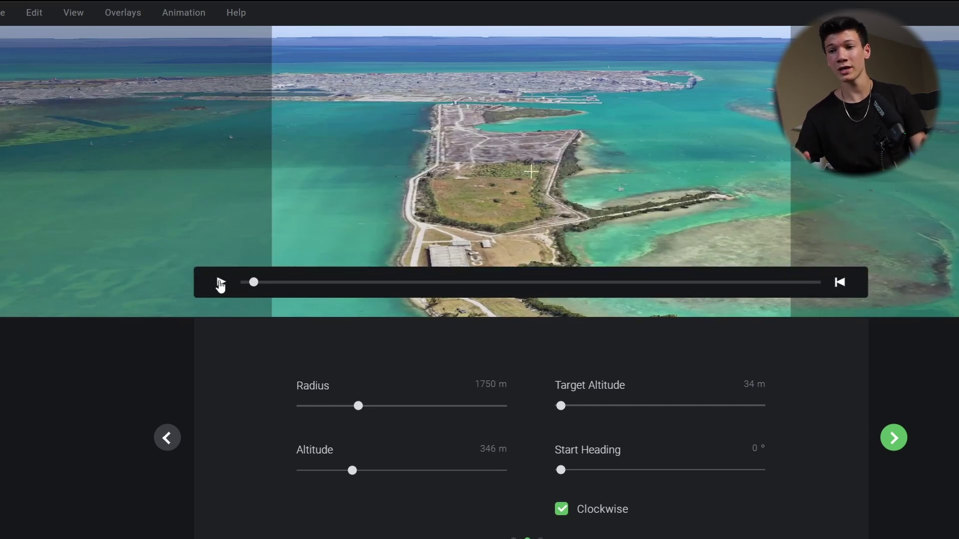
left_click_drag(358, 406, 337, 413)
mouse_move(354, 475)
left_mouse_down()
mouse_move(330, 471)
mouse_move(368, 467)
mouse_move(341, 468)
left_mouse_up()
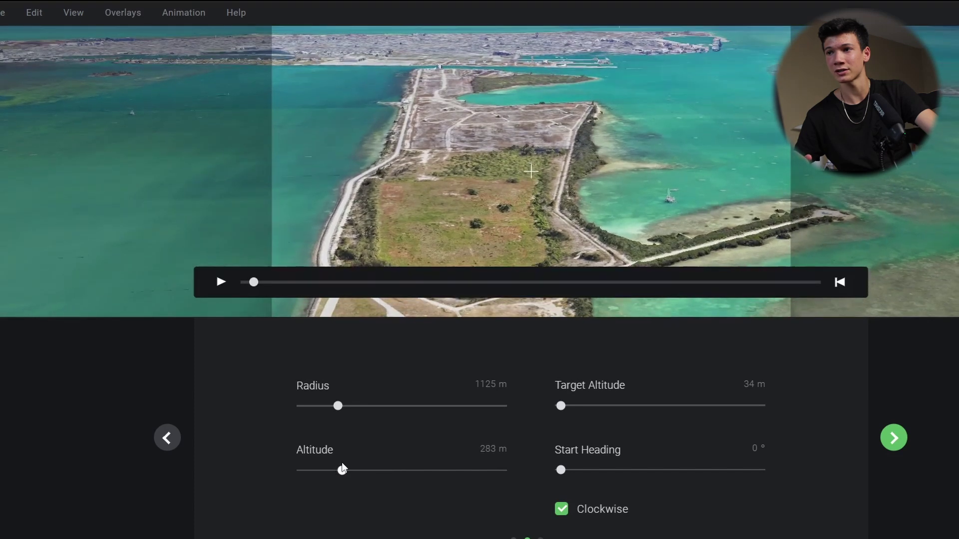